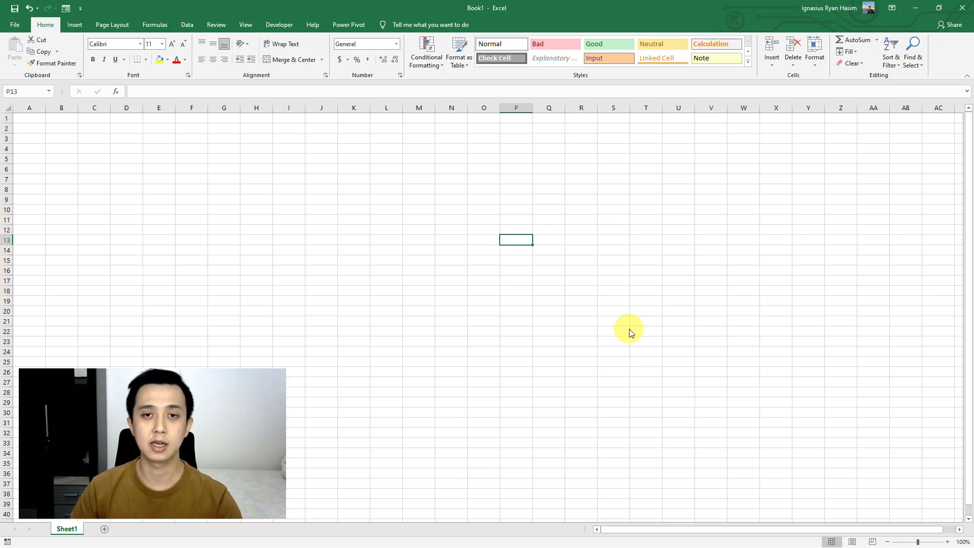
Select cell N20, then search the Office Add-ins store for 'qr code'.
left_click(509, 333)
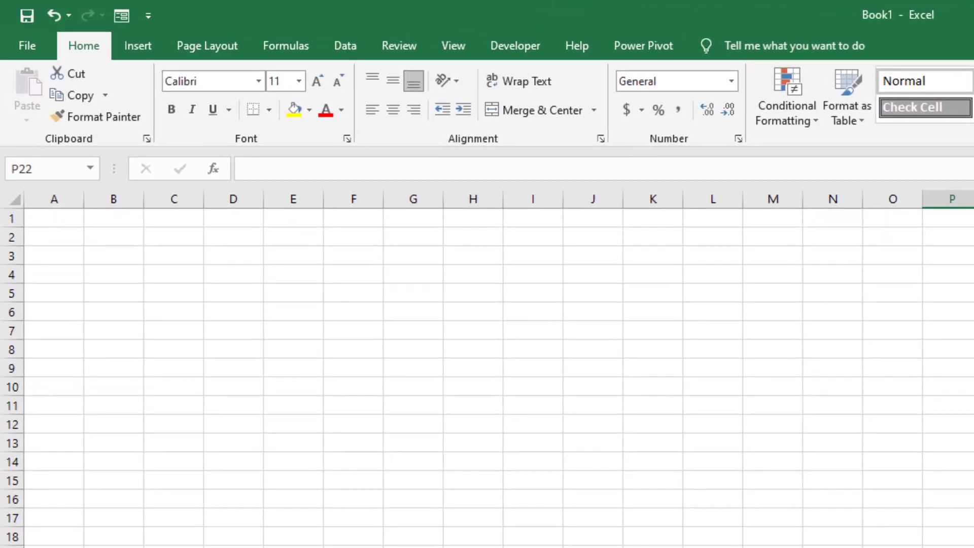
left_click(446, 311)
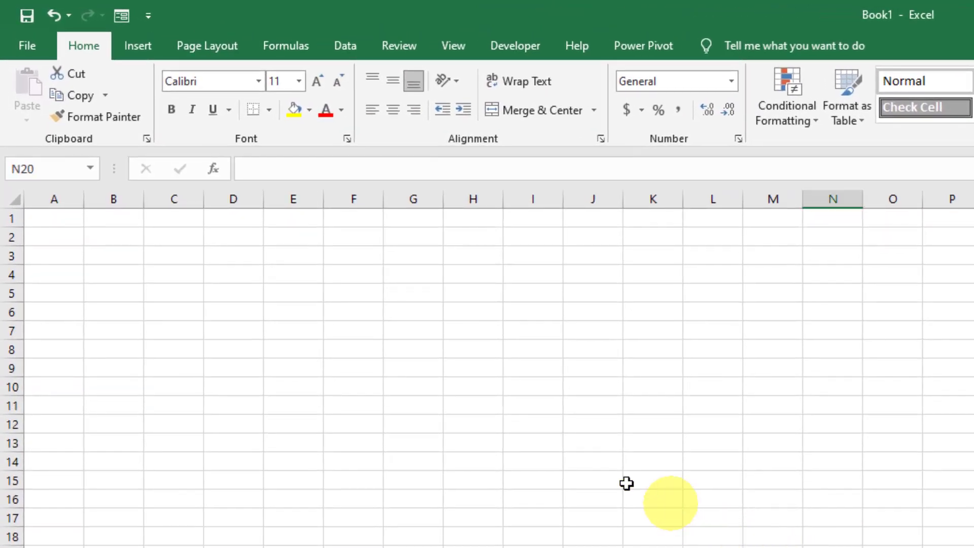
left_click(143, 49)
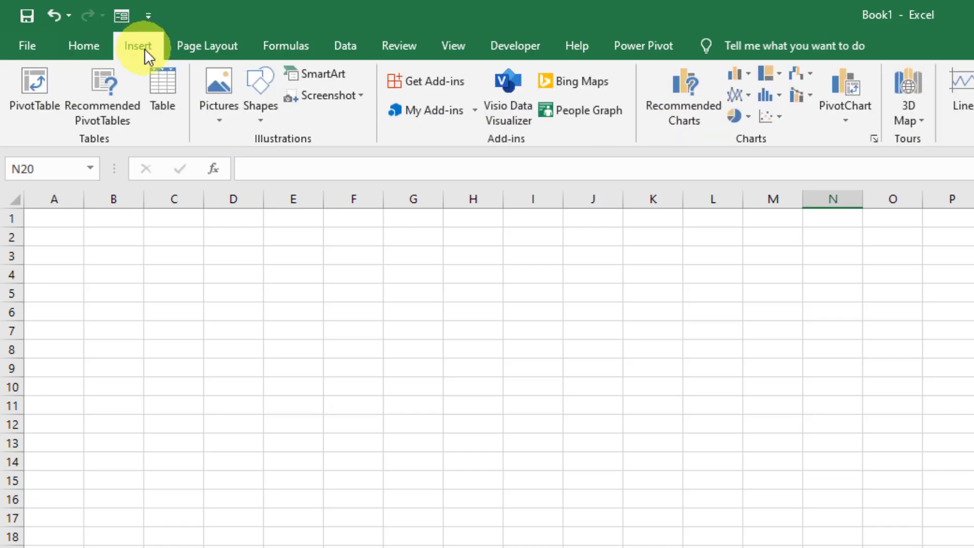
left_click(435, 84)
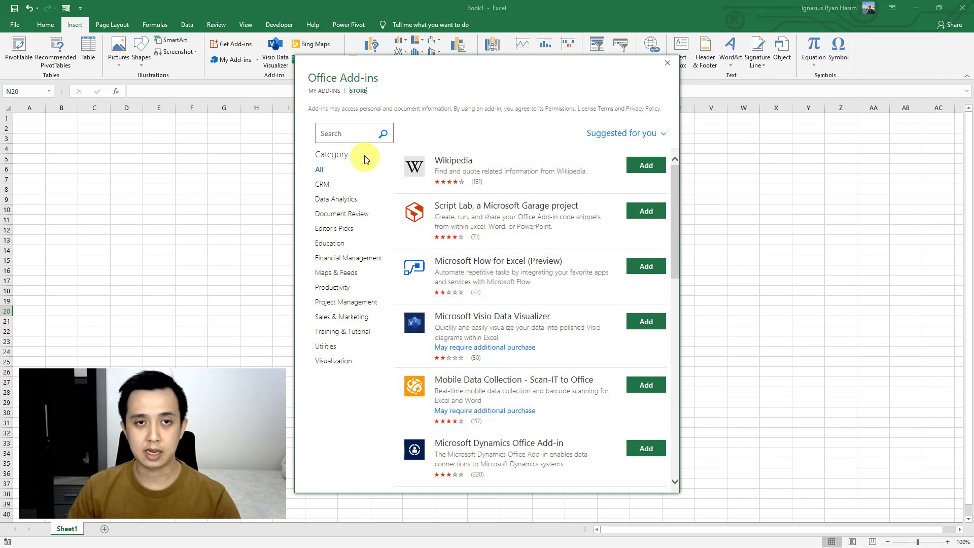
left_click(350, 134)
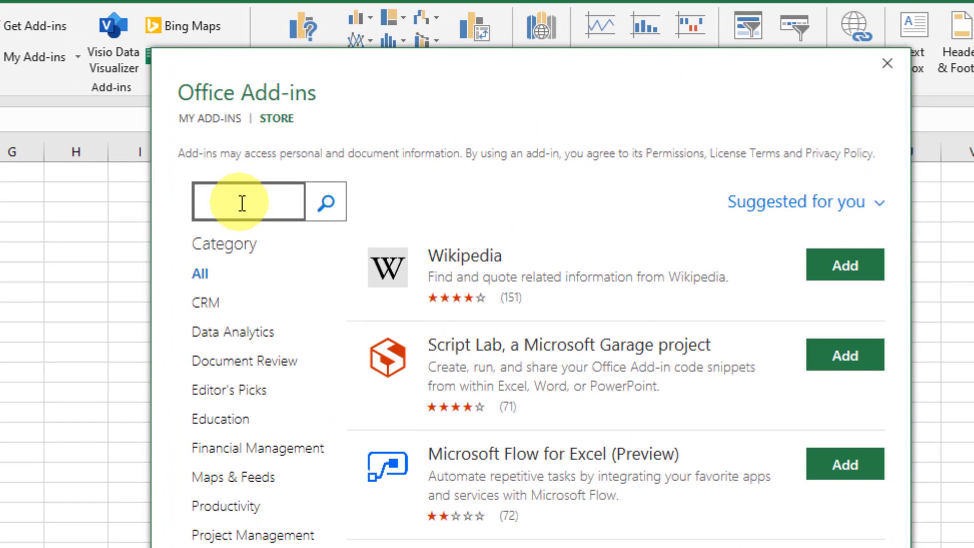
type("q")
type("r code")
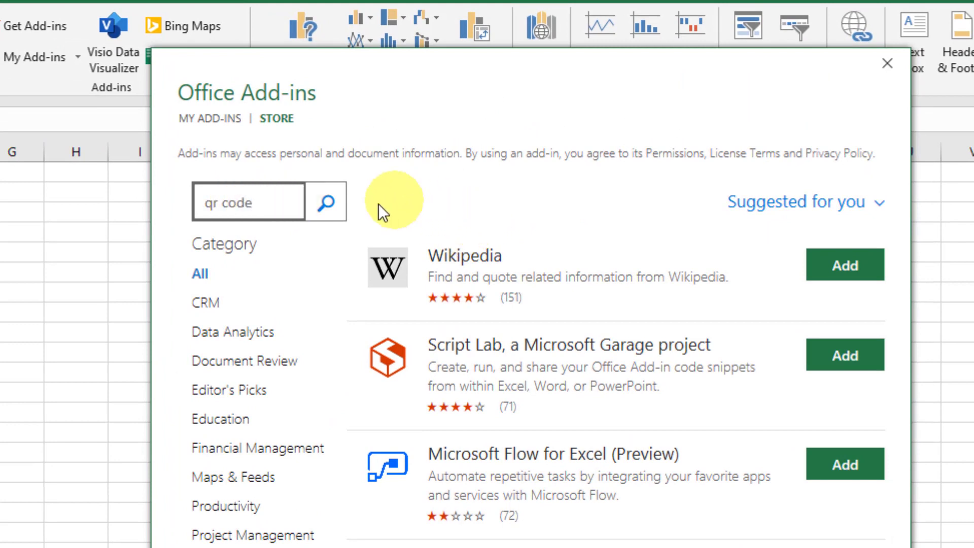
left_click(337, 210)
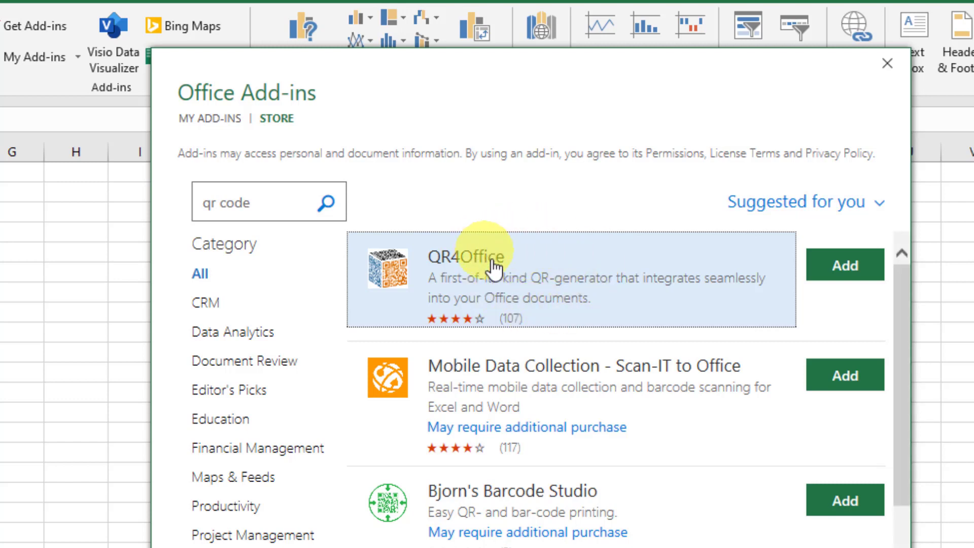
Add QR4Office from the store and accept its license terms.
left_click(854, 276)
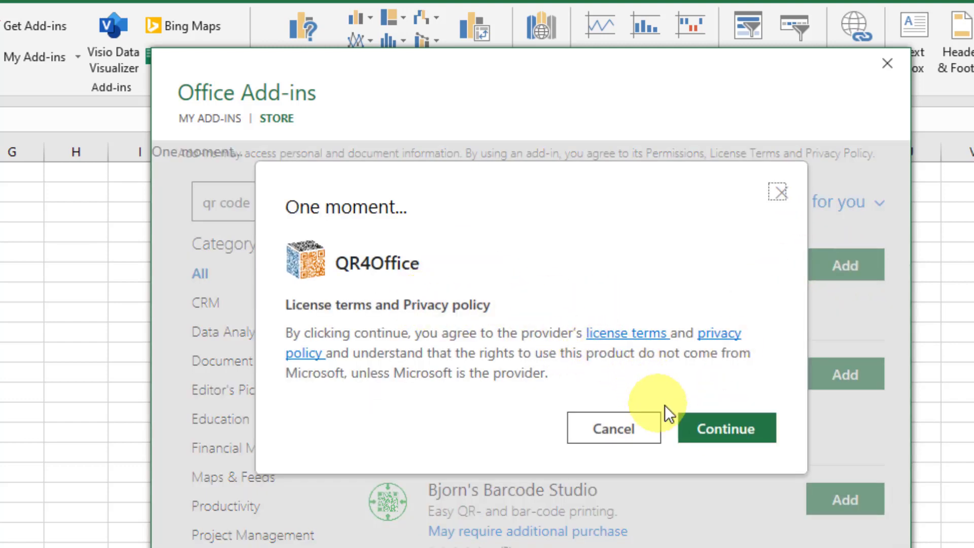
left_click(721, 427)
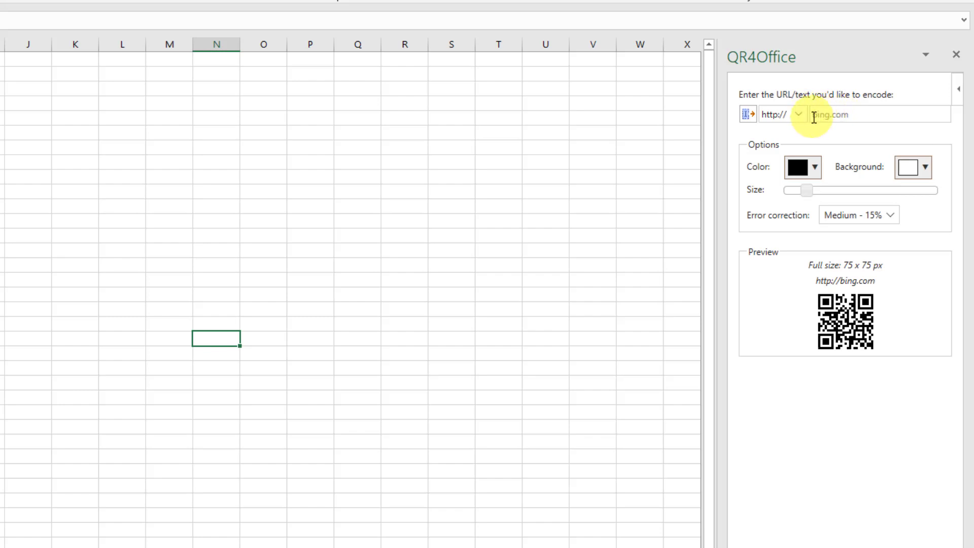
left_click(798, 114)
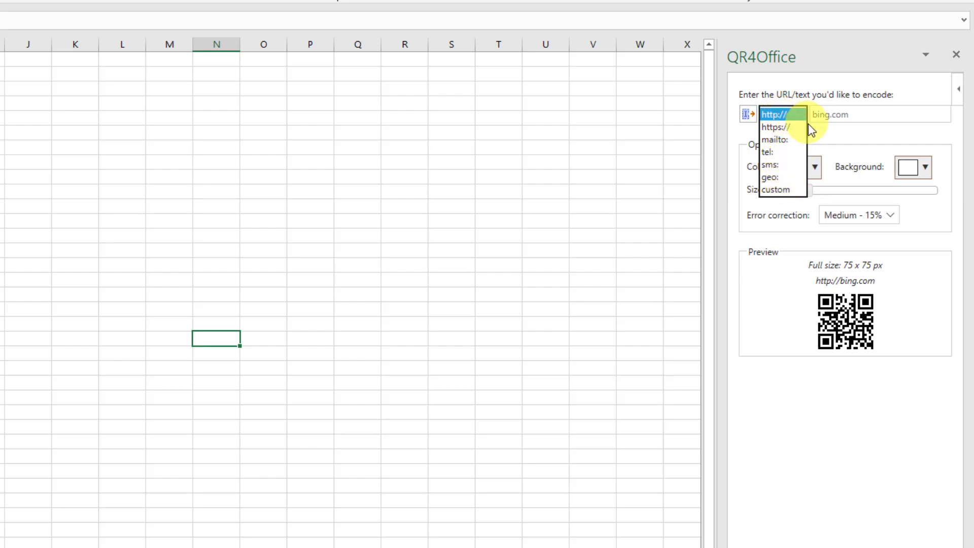
left_click(824, 135)
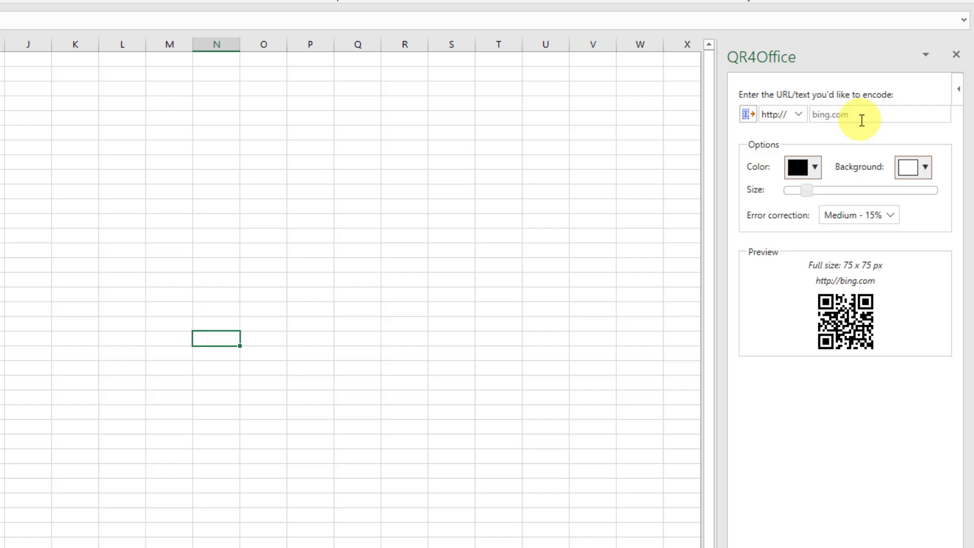
type("youtube.")
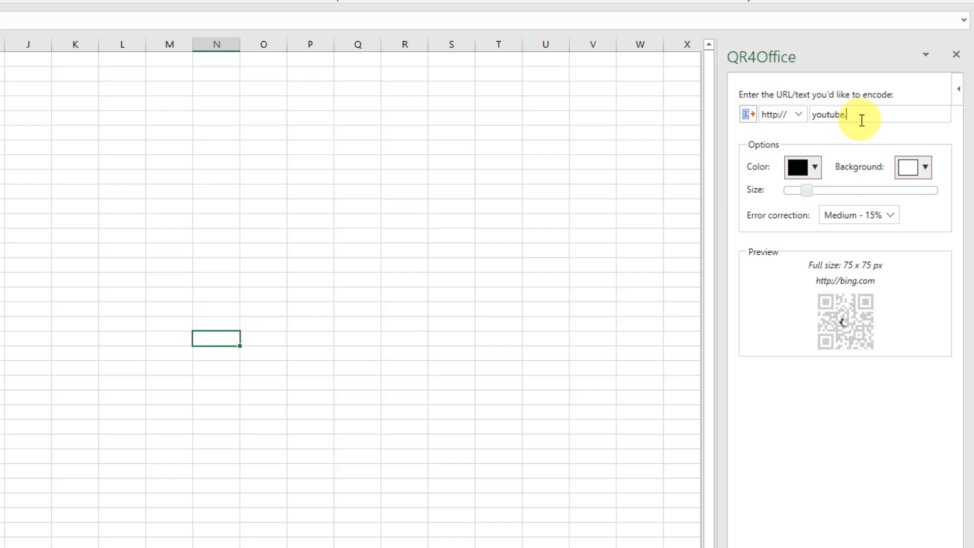
type("com/ignasius")
type("ryan")
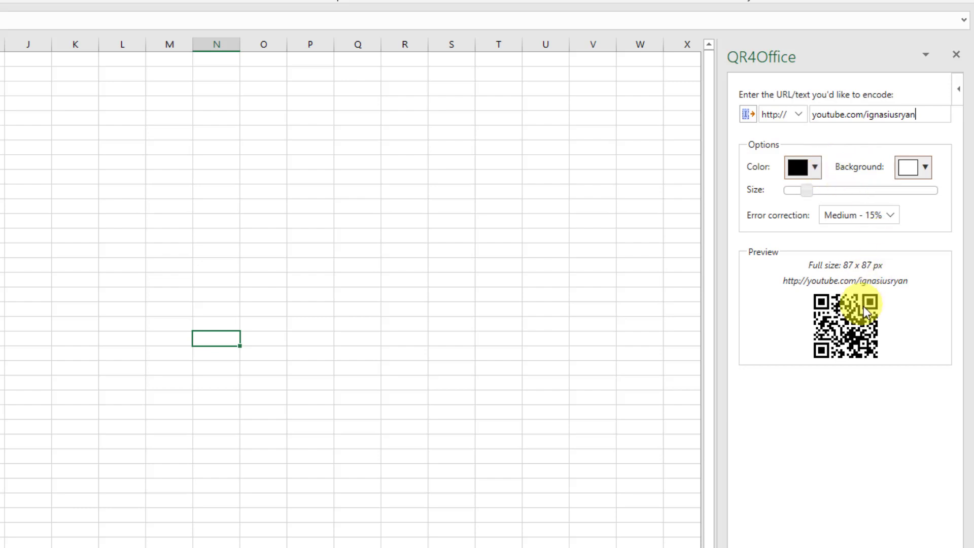
Try a red code on a yellow background, then restore the white background.
left_click(816, 167)
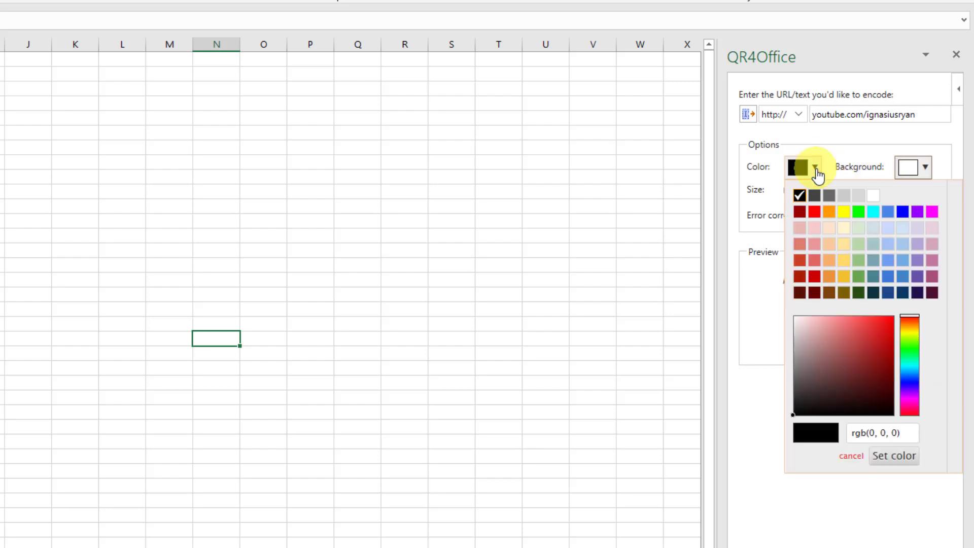
left_click(814, 211)
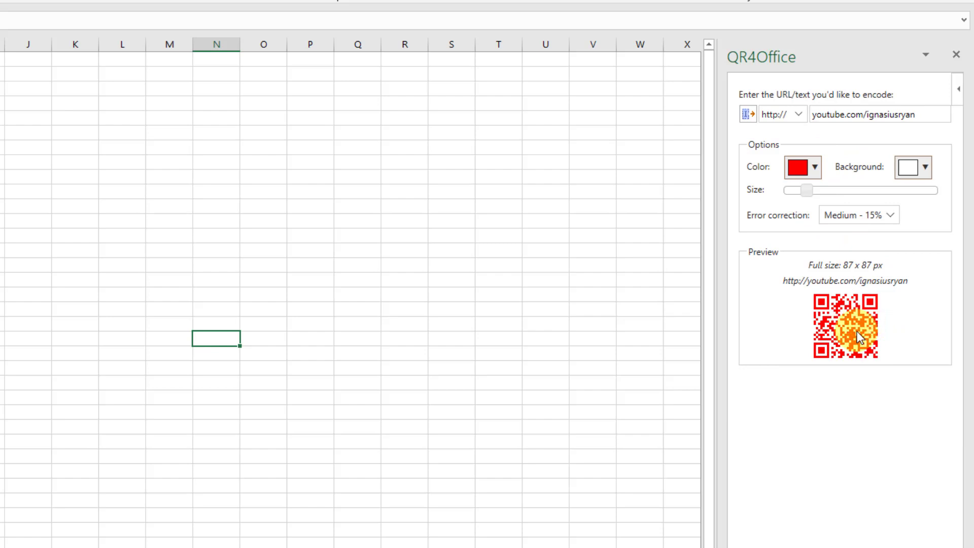
left_click(924, 168)
left_click(955, 214)
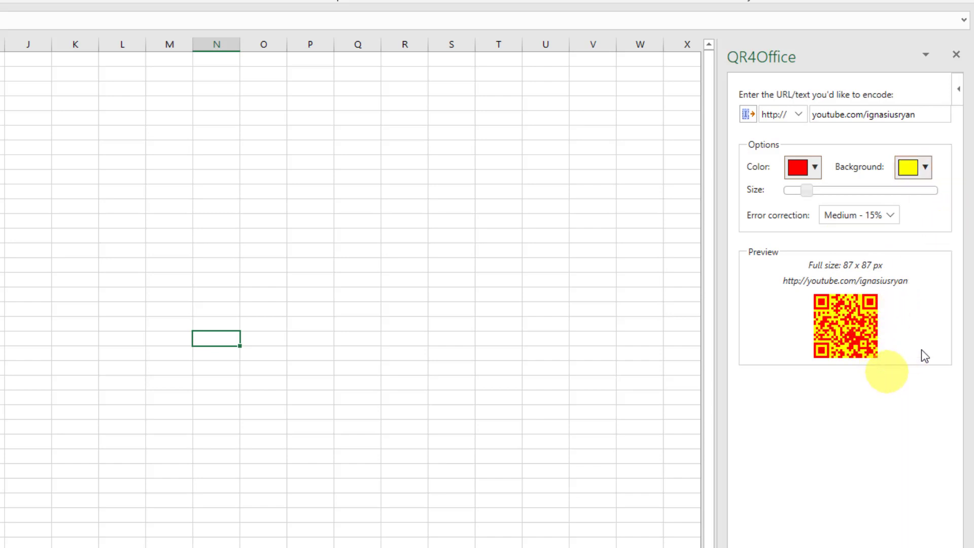
left_click(924, 167)
left_click(909, 198)
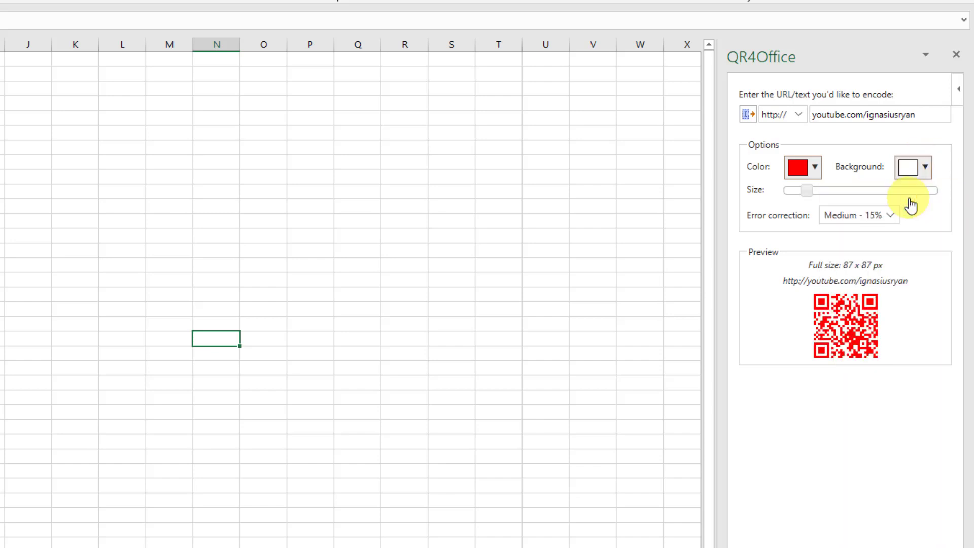
Try green and blue code colours, then set the QR code back to black.
left_click(815, 168)
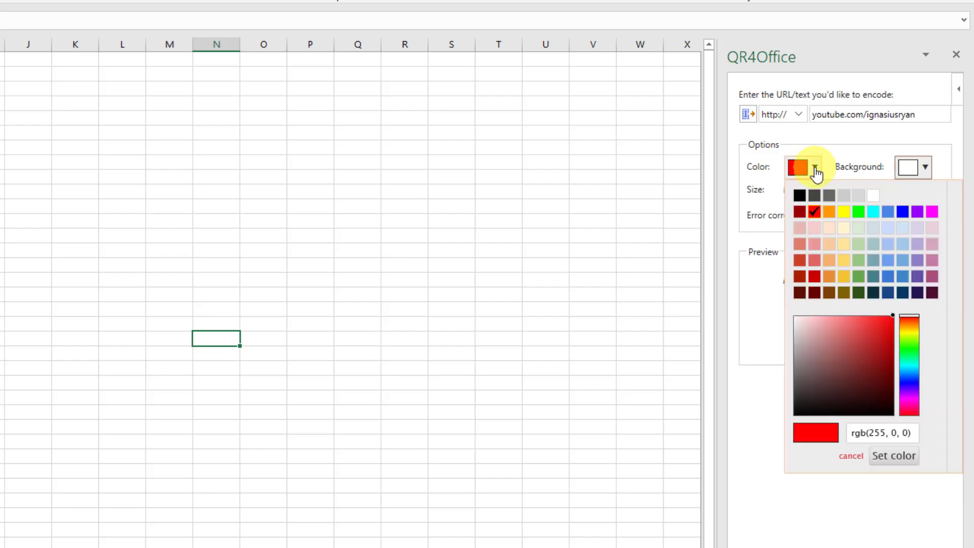
left_click(858, 213)
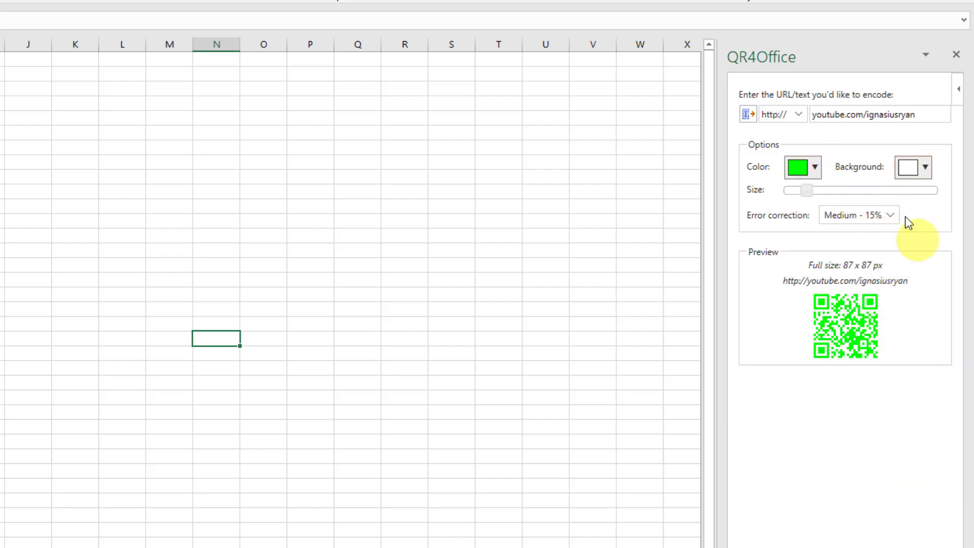
left_click(814, 167)
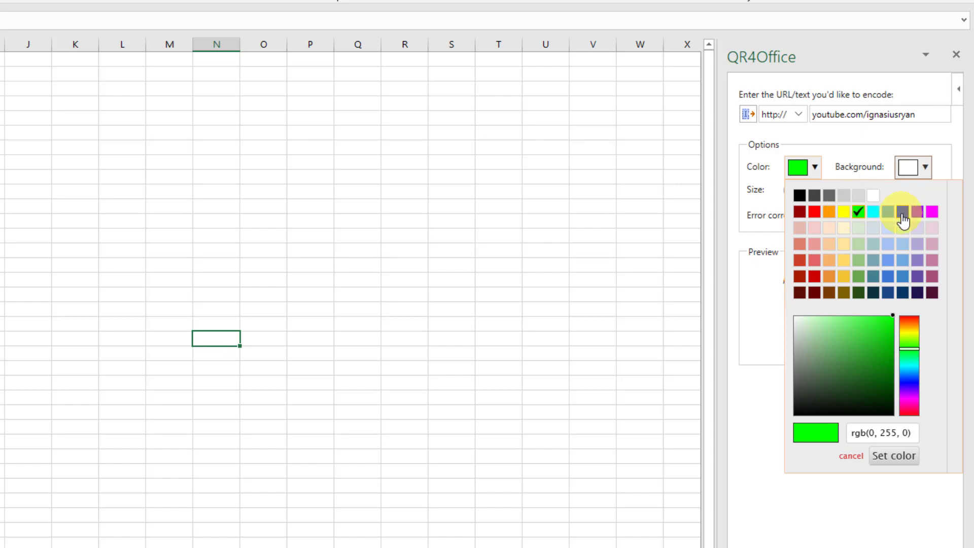
left_click(903, 212)
left_click(817, 173)
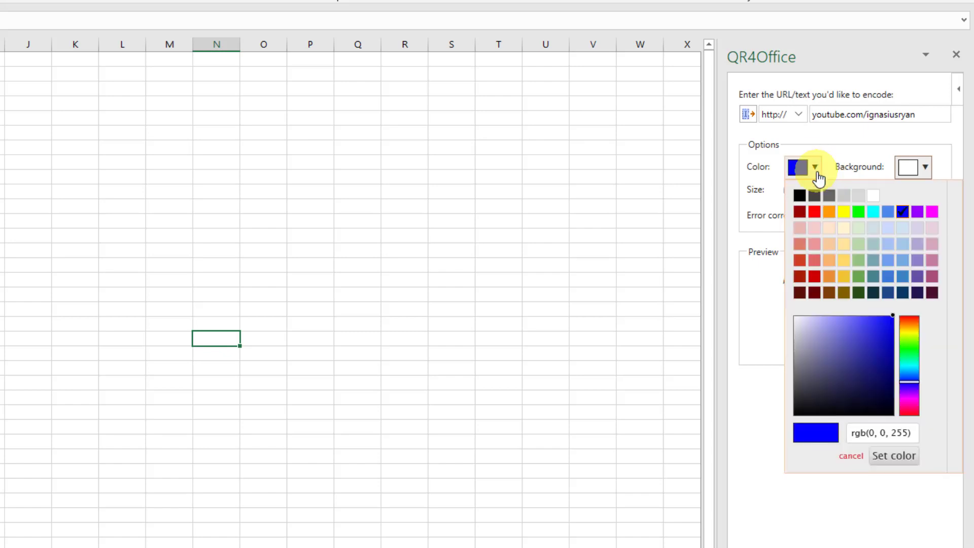
left_click(800, 197)
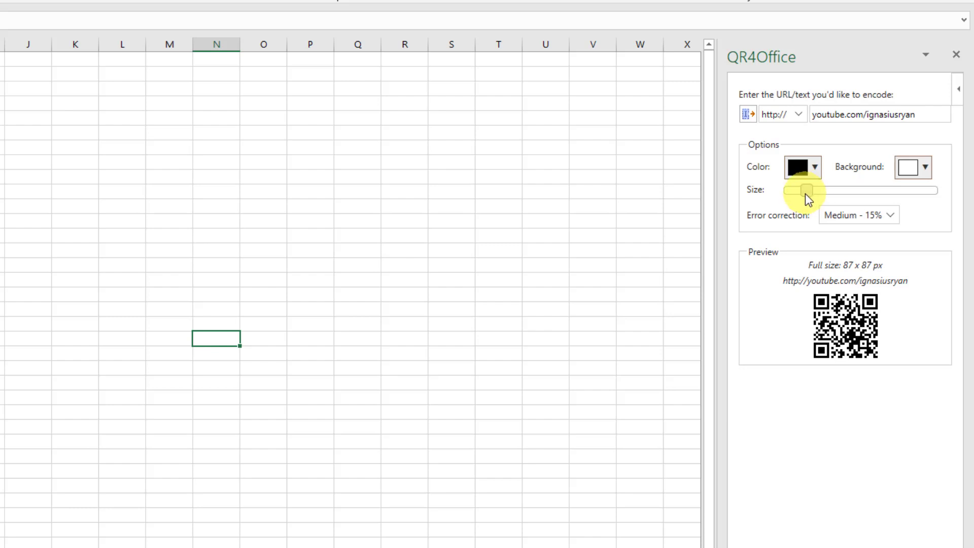
Drag the Size slider to minimum then maximum, making the code 319 x 319 px.
left_click_drag(806, 192, 787, 190)
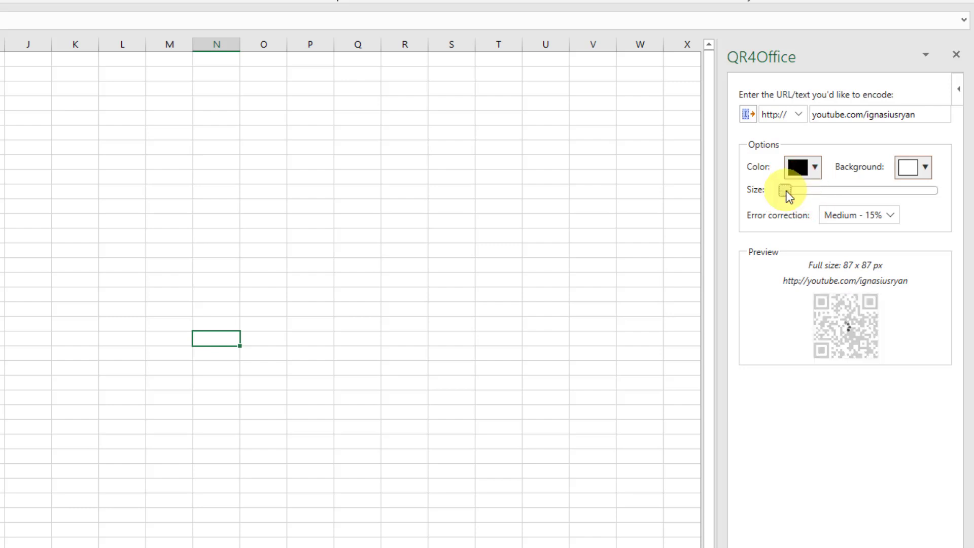
mouse_move(786, 190)
left_mouse_down()
mouse_move(938, 190)
mouse_move(894, 189)
left_mouse_up()
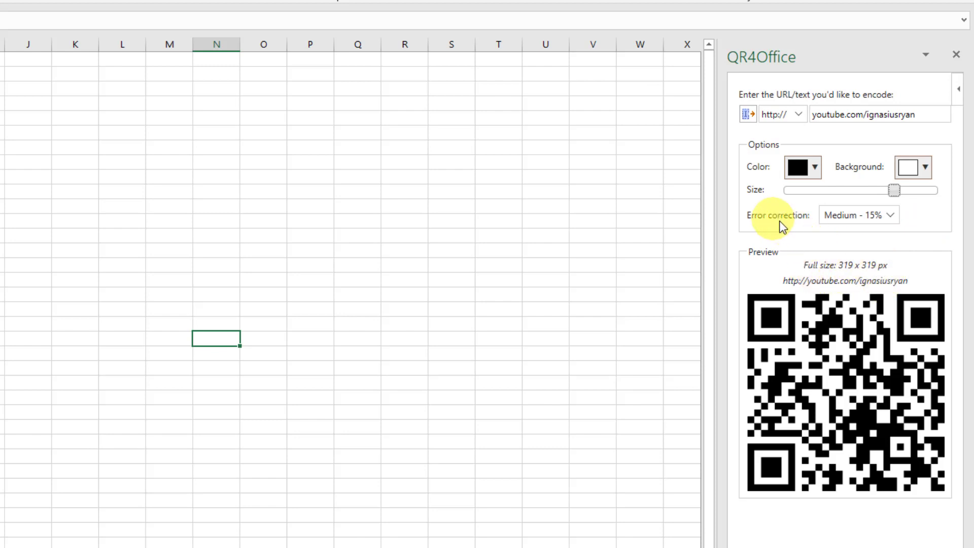
Cycle error correction through Low, Medium and Quartile, settling on High - 30%.
left_click(892, 217)
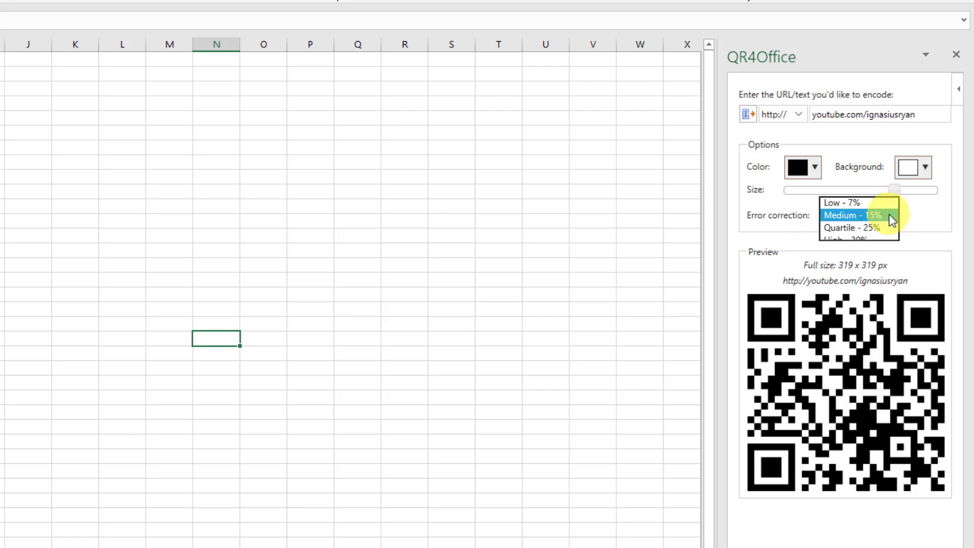
left_click(859, 204)
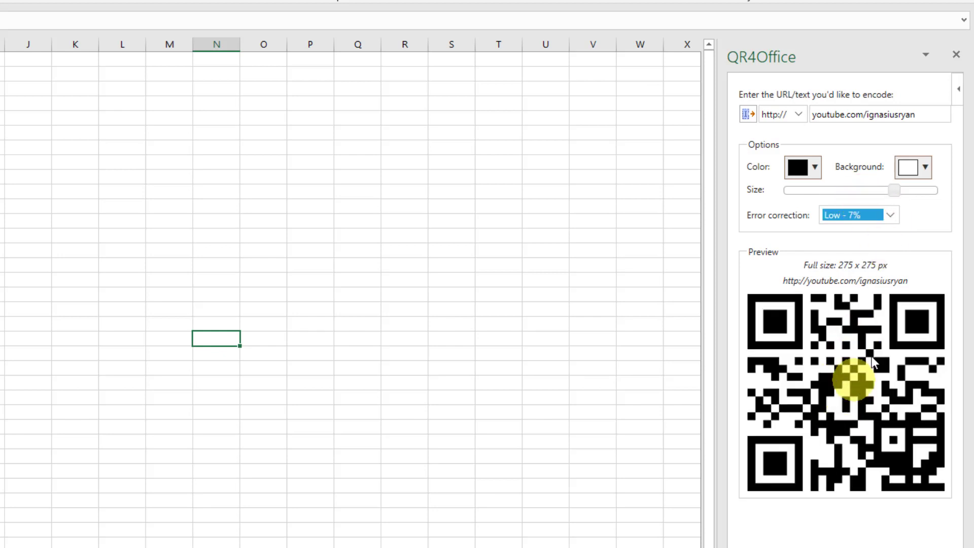
left_click(892, 216)
left_click(882, 230)
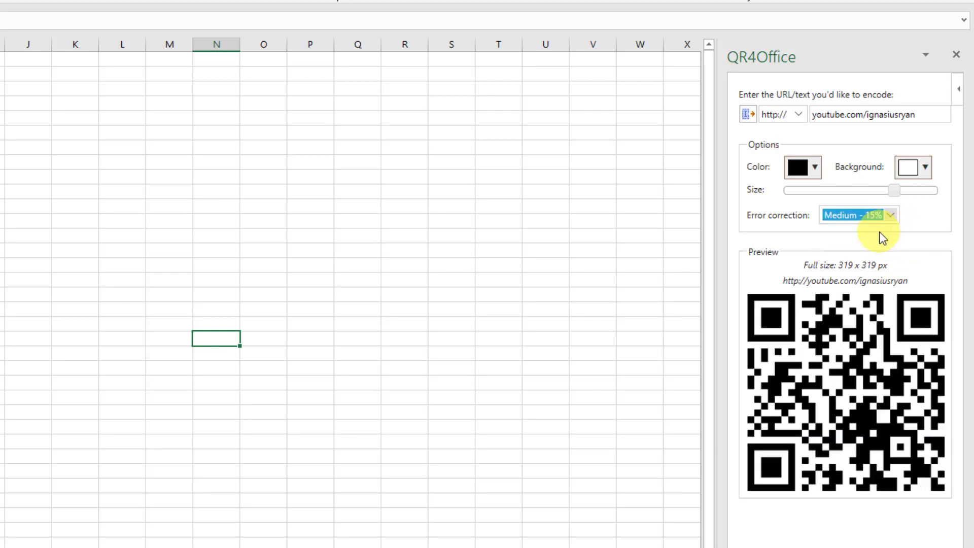
left_click(891, 217)
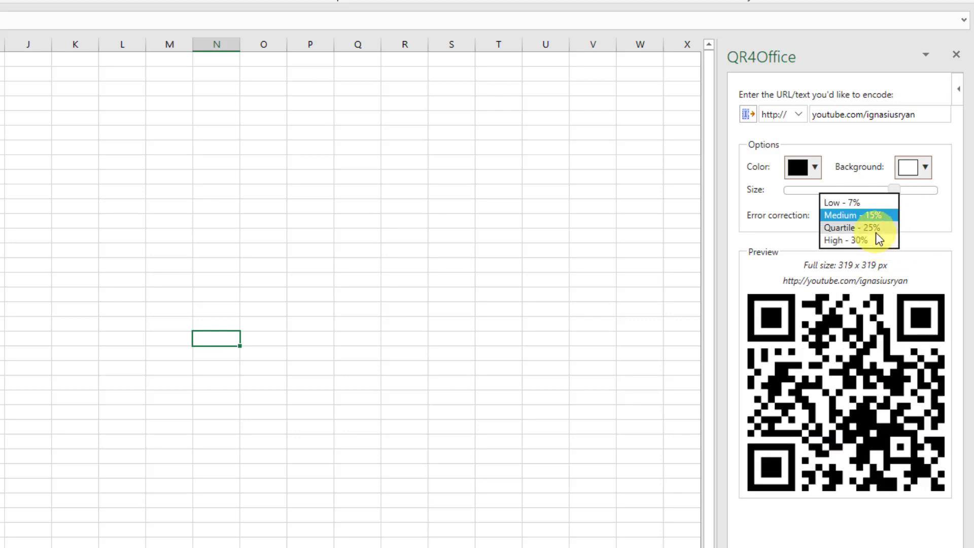
left_click(876, 230)
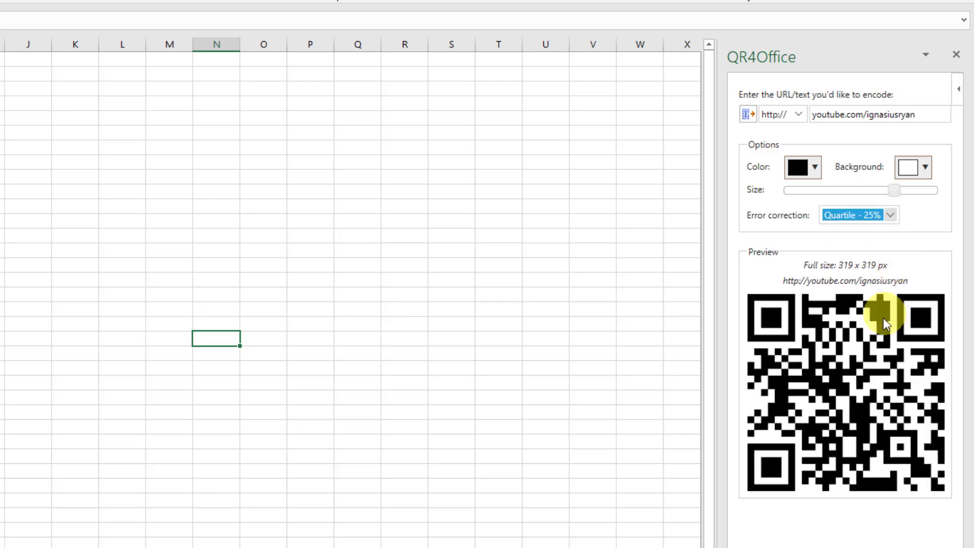
left_click(889, 217)
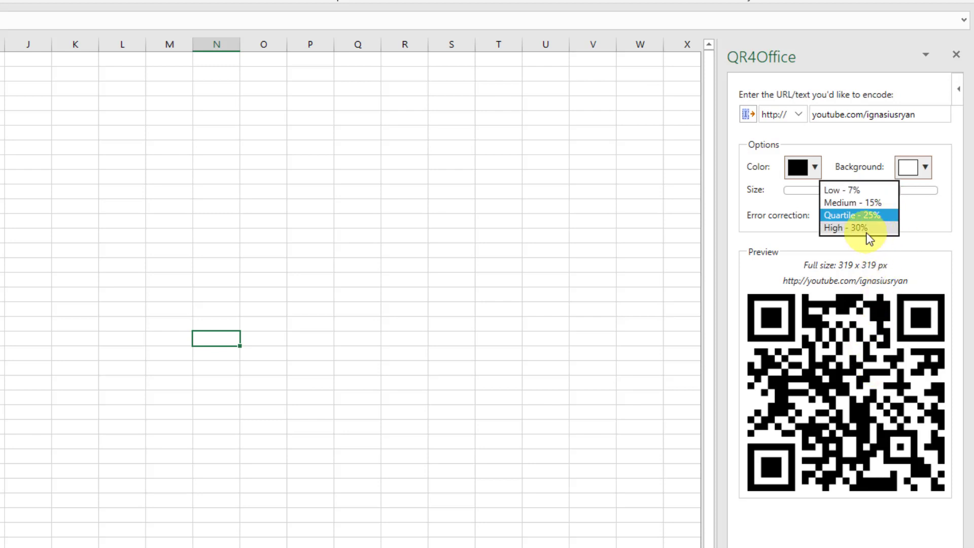
left_click(866, 232)
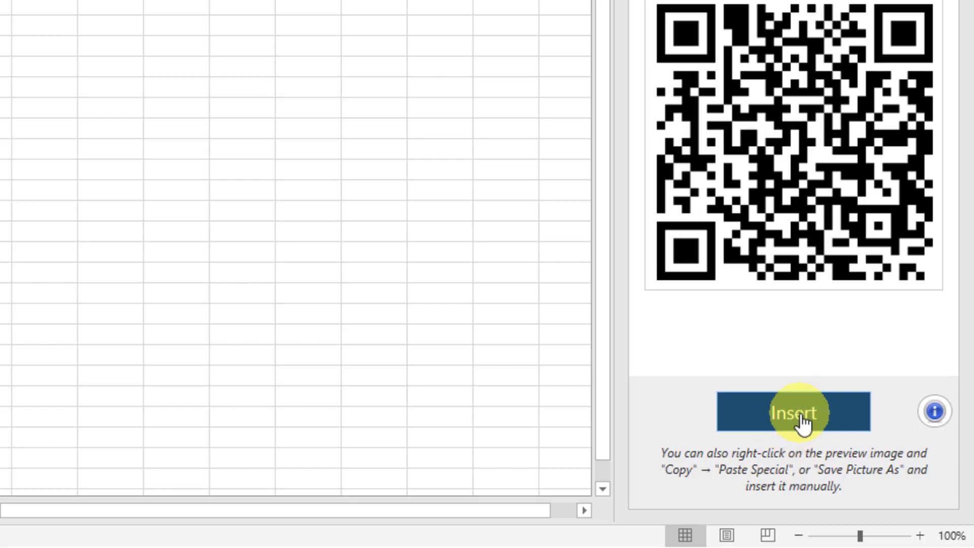
Insert the QR code onto Sheet1, move it toward the sheet centre and shrink it.
left_click(804, 421)
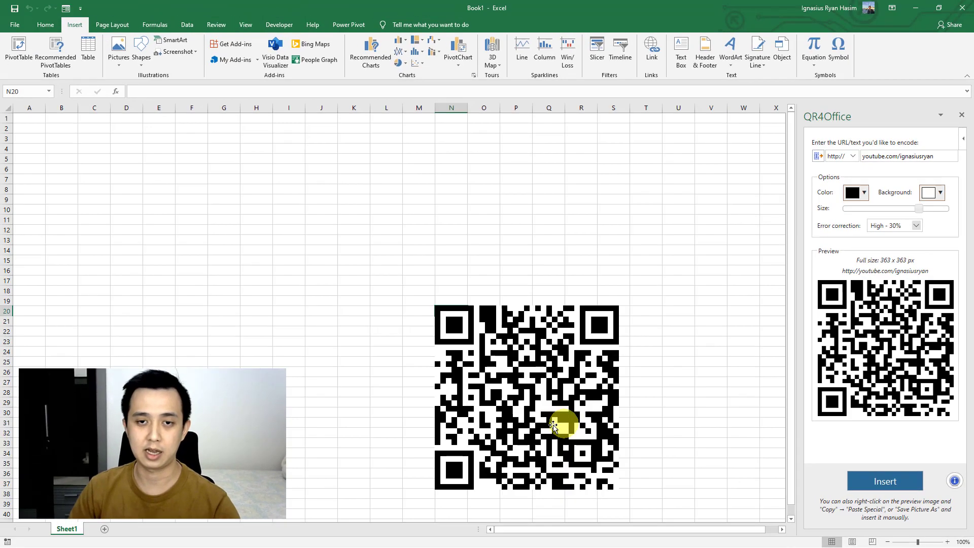
mouse_move(561, 420)
left_mouse_down()
mouse_move(472, 281)
mouse_move(225, 245)
left_mouse_up()
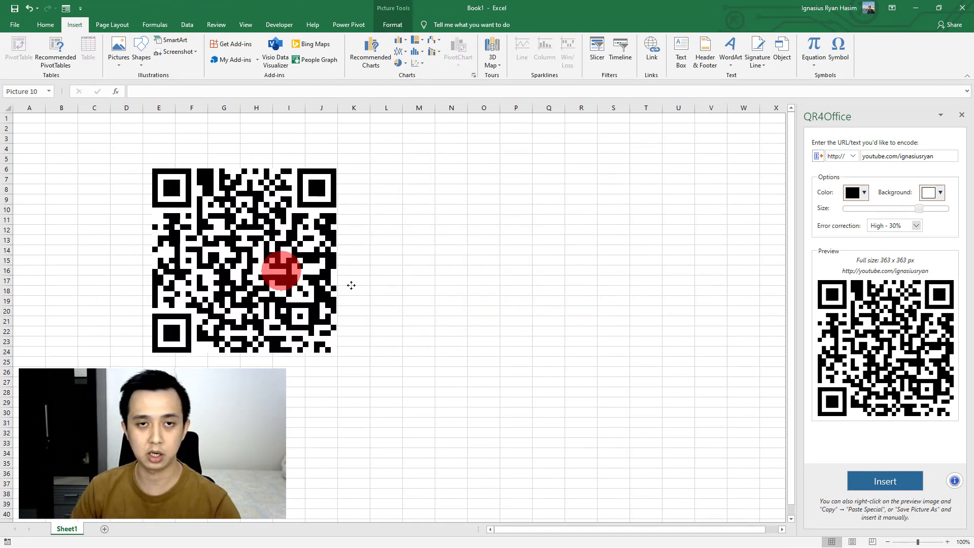
left_click_drag(226, 245, 449, 334)
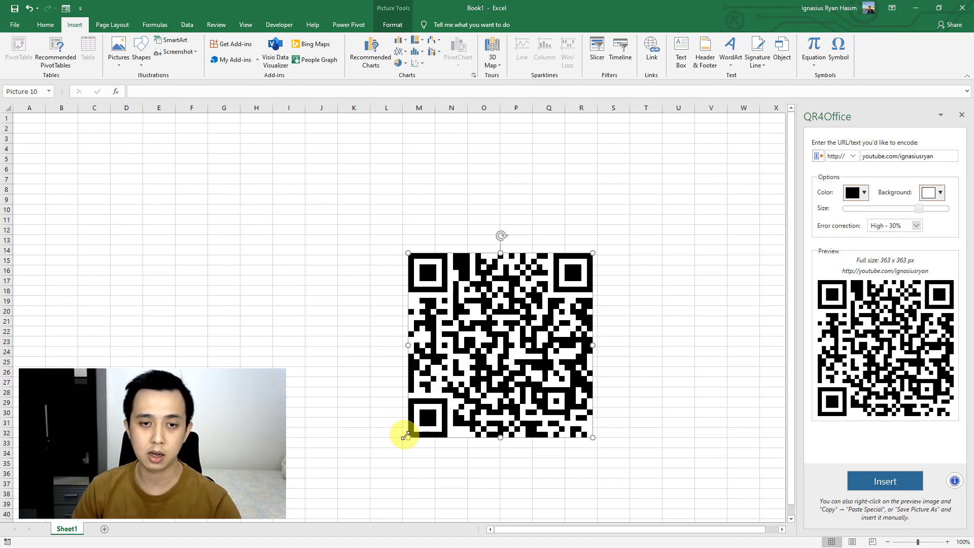
left_click_drag(409, 437, 491, 356)
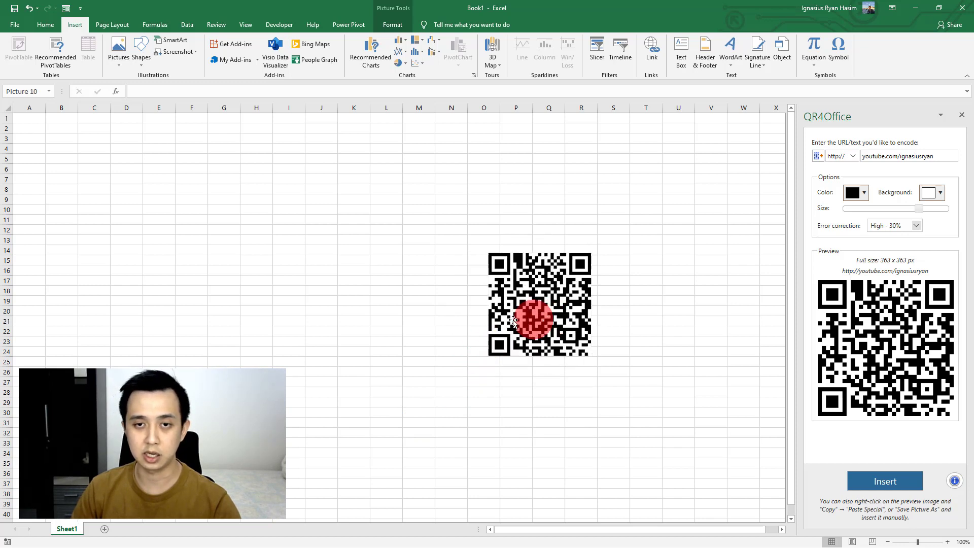
mouse_move(534, 318)
left_mouse_down()
mouse_move(463, 319)
mouse_move(509, 304)
mouse_move(582, 304)
left_mouse_up()
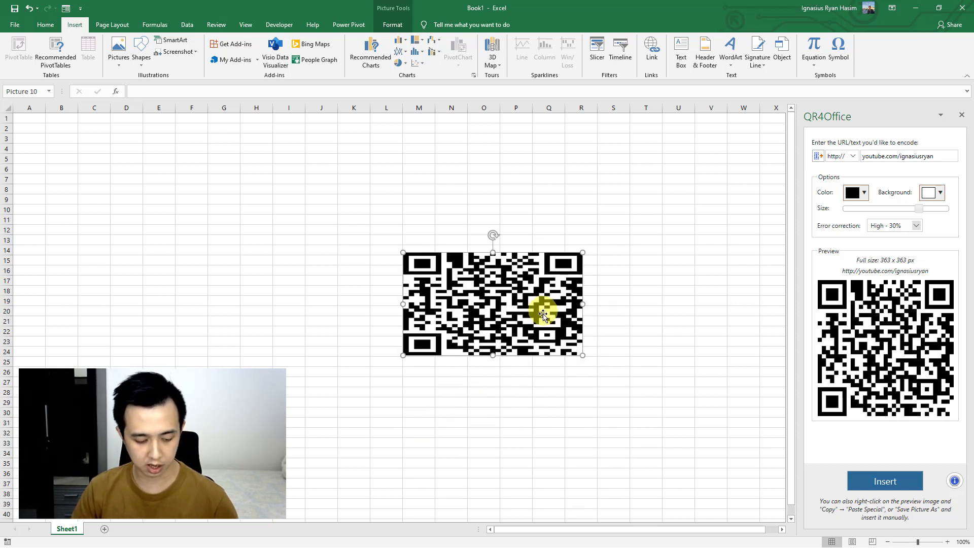
Undo the stretch, shrink the QR picture as a square and move it to columns L–N.
key("ctrl+z")
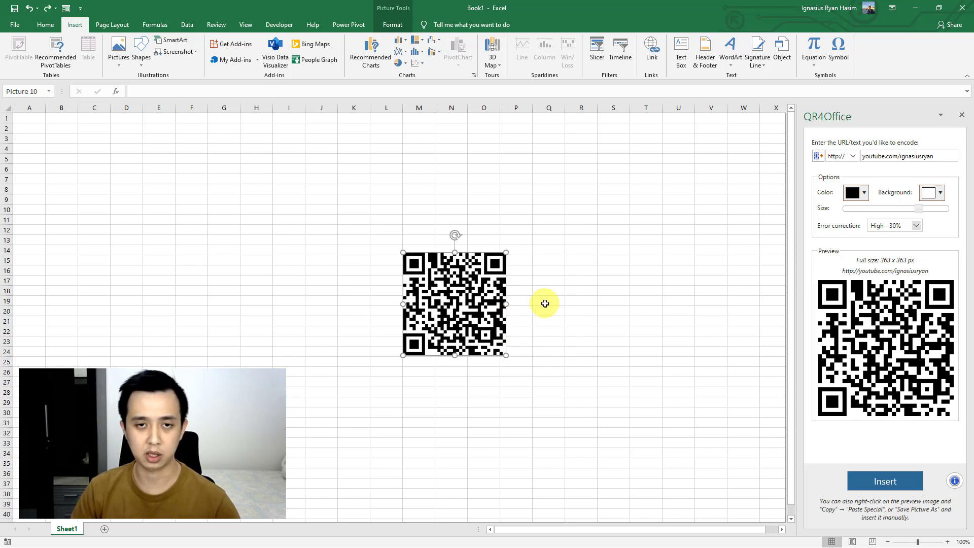
left_click(544, 301)
left_click(447, 306)
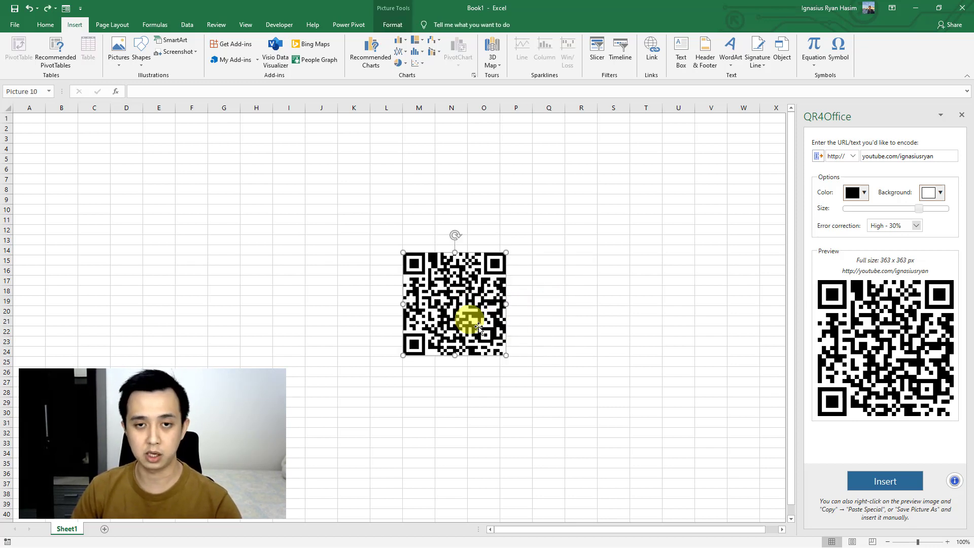
left_click_drag(506, 355, 473, 323)
mouse_move(443, 280)
left_mouse_down()
mouse_move(253, 236)
mouse_move(707, 235)
left_mouse_up()
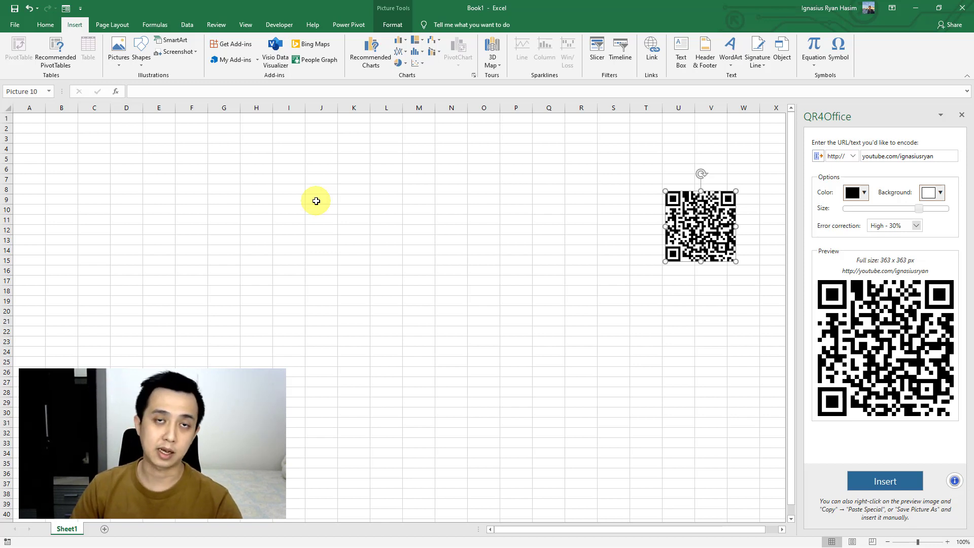
mouse_move(690, 221)
left_mouse_down()
mouse_move(695, 195)
mouse_move(419, 277)
left_mouse_up()
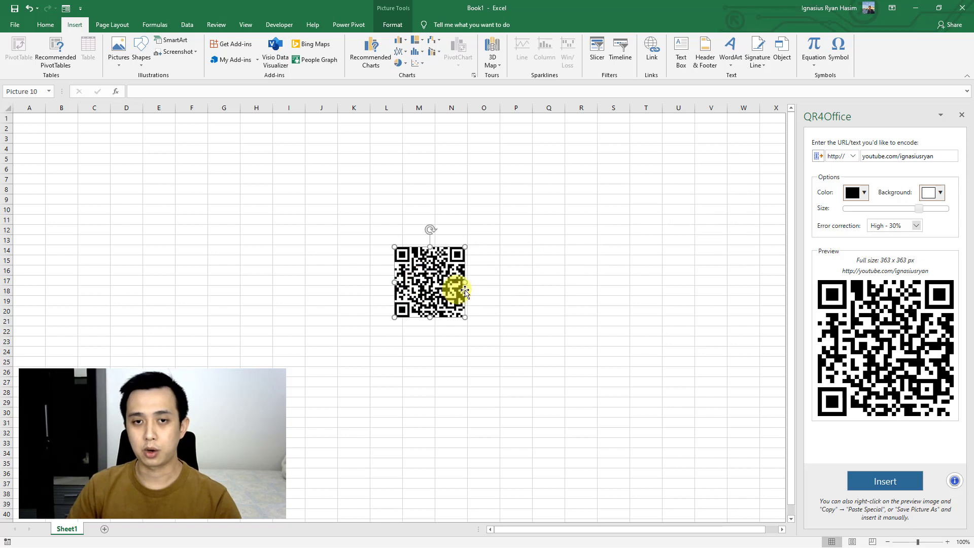
left_click(526, 282)
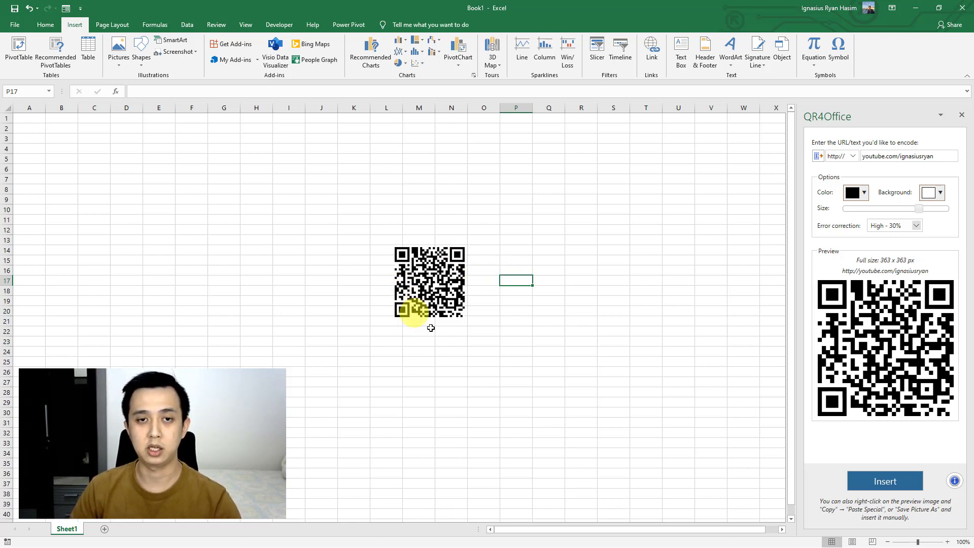
Enlarge the QR picture from its lower-left corner to span columns K–N, rows 14–25.
left_click(497, 292)
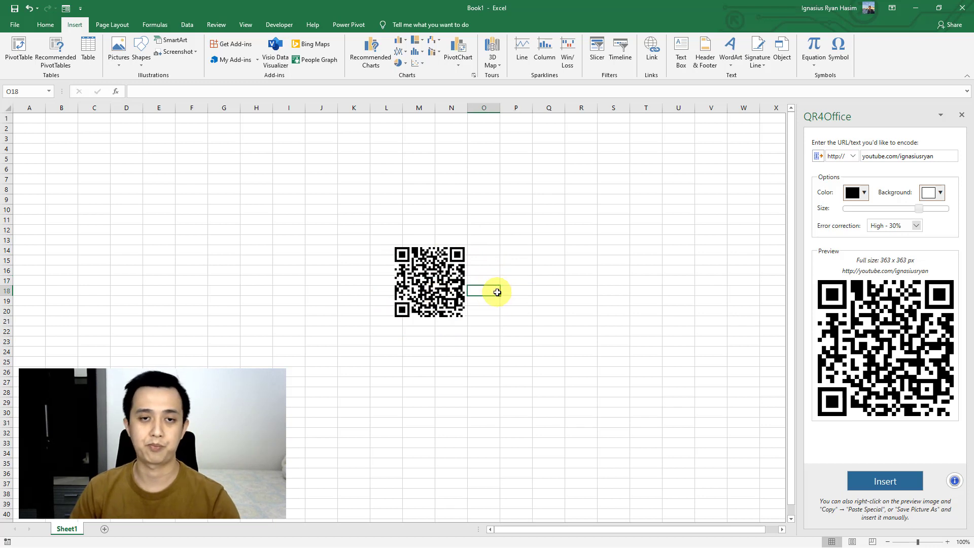
left_click(459, 300)
left_click_drag(394, 317, 345, 366)
left_click(563, 255)
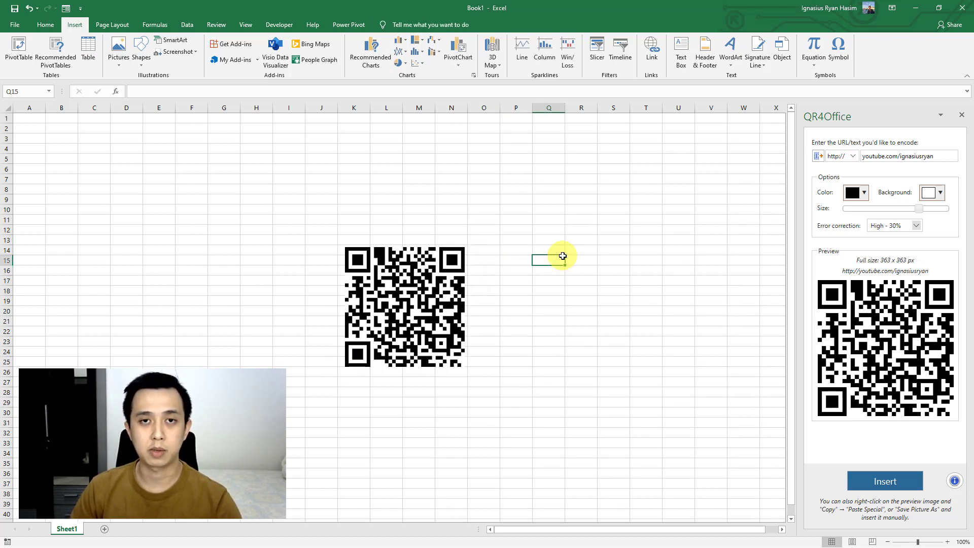